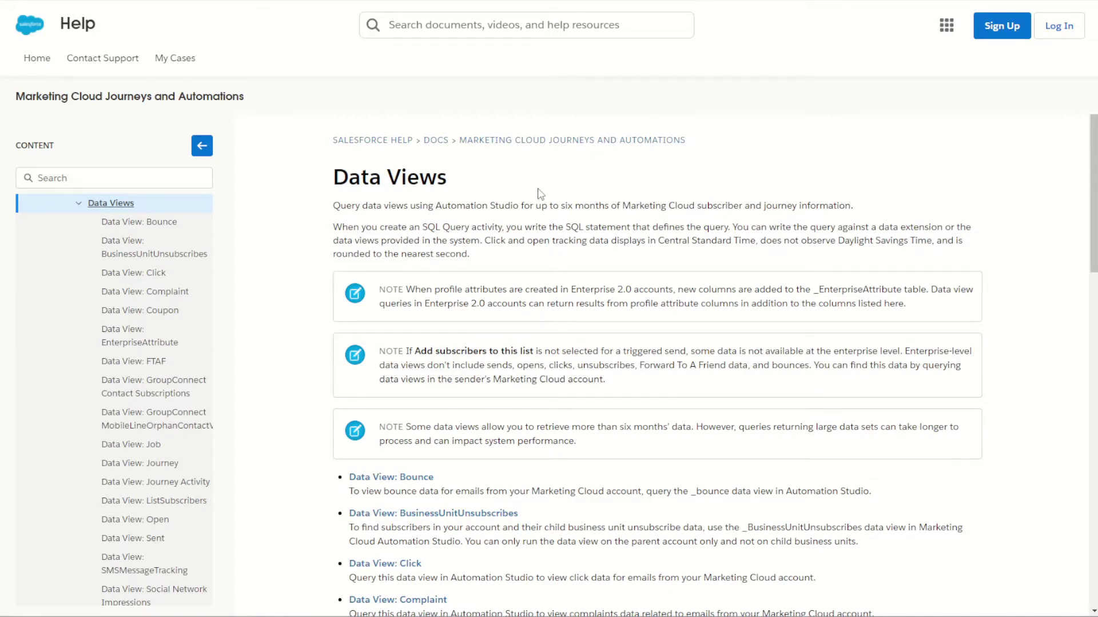
Scroll down the Data Views help article to the list of individual data view links
{"action": "scroll", "coordinate": [519, 244], "scroll_direction": "down", "scroll_amount": 5}
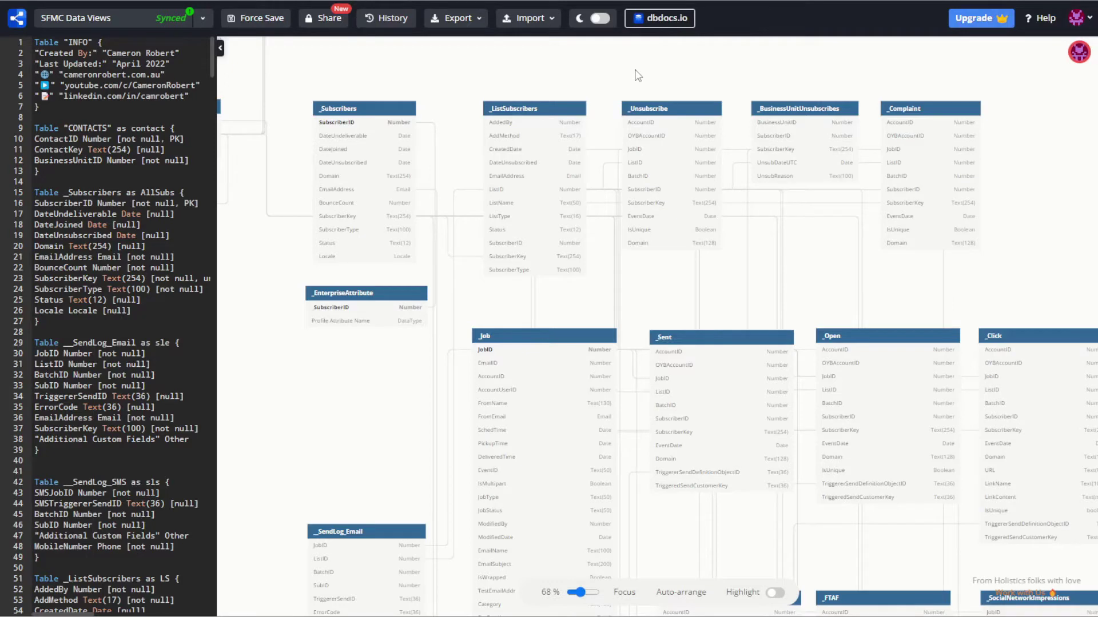
{"action": "scroll", "coordinate": [636, 72], "scroll_direction": "down", "scroll_amount": 10}
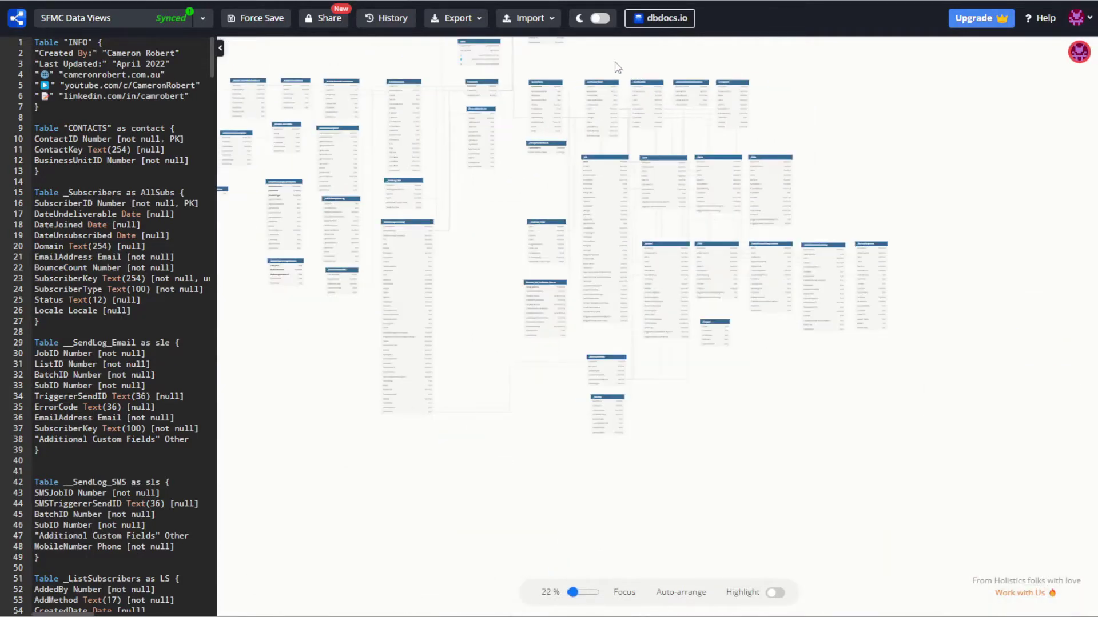
{"action": "scroll", "coordinate": [617, 67], "scroll_direction": "up", "scroll_amount": 10}
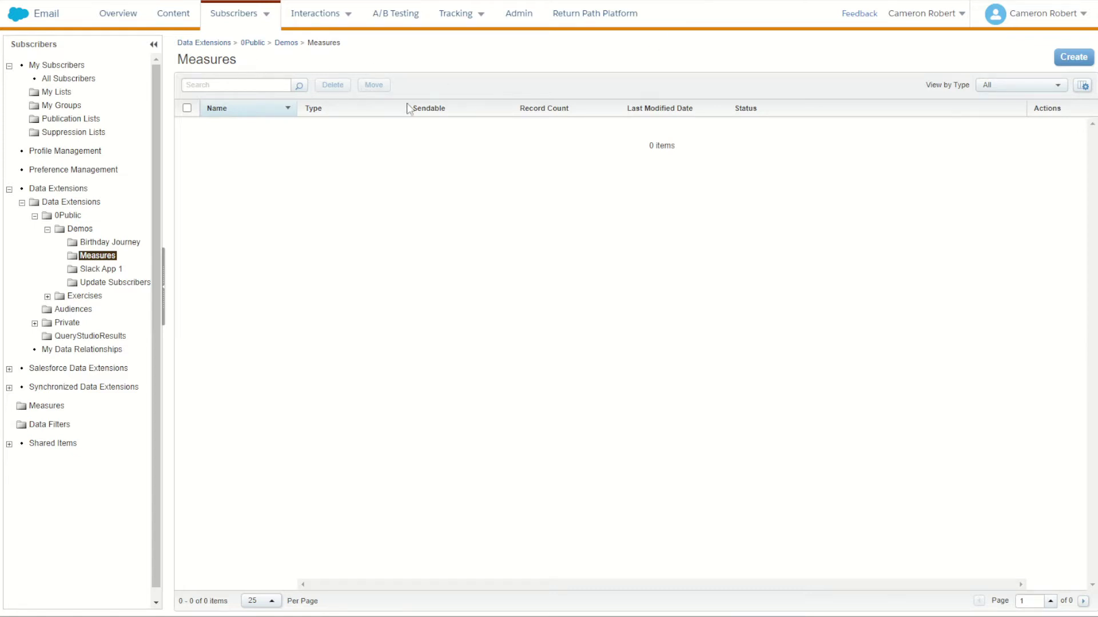
Start a standard data extension named 'Result' and advance the wizard to the Fields step
{"action": "left_click", "coordinate": [1066, 59]}
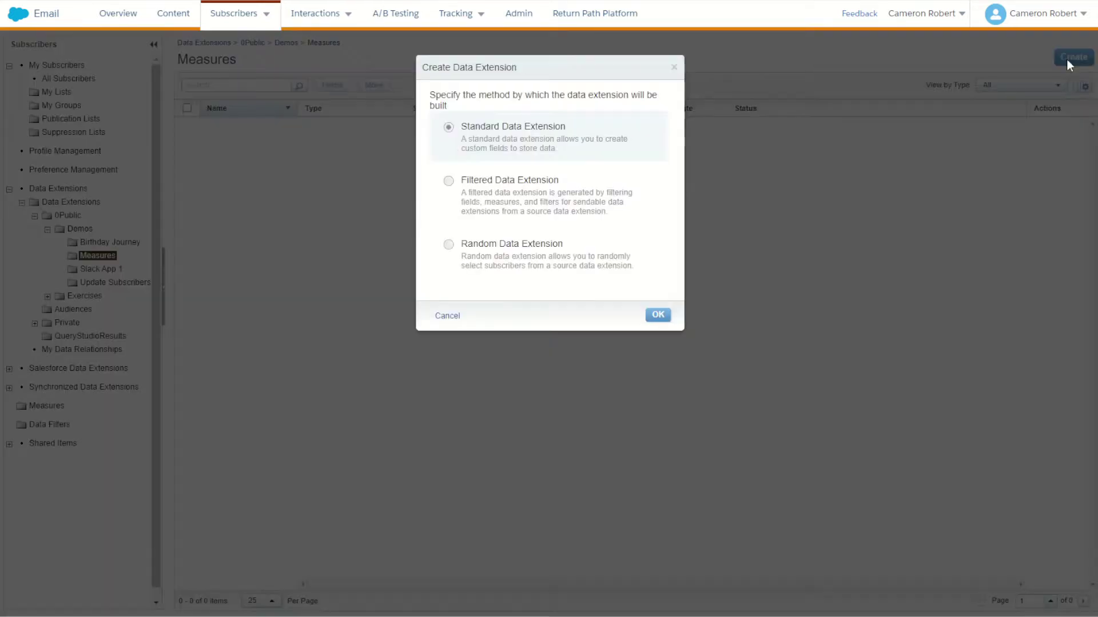
{"action": "left_click", "coordinate": [658, 315]}
{"action": "left_click", "coordinate": [440, 240]}
{"action": "type", "text": "Result"}
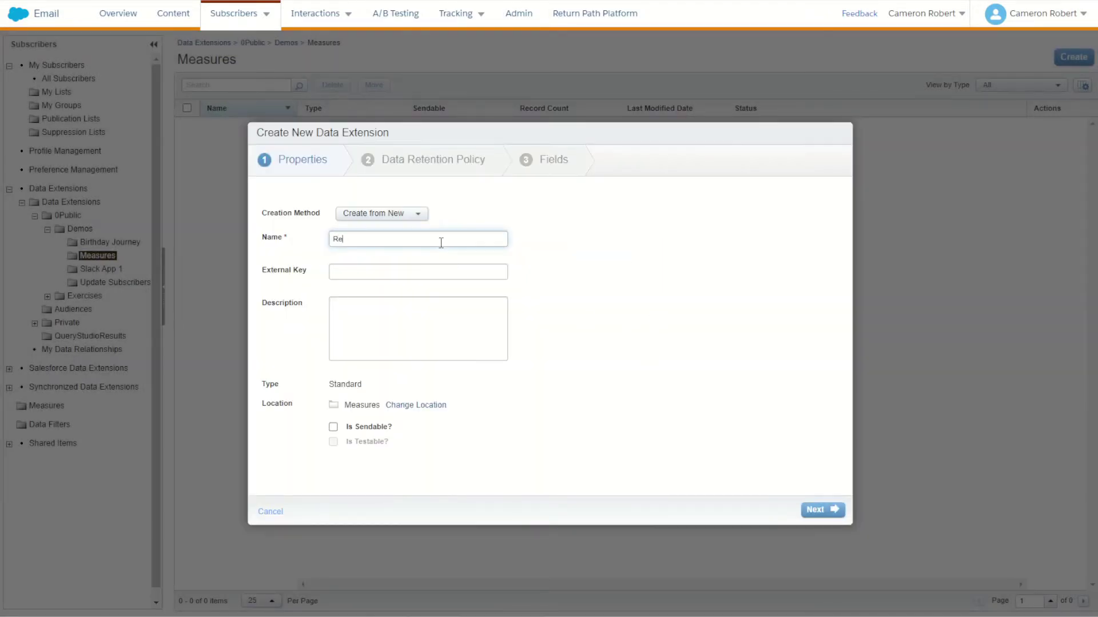
{"action": "left_click", "coordinate": [821, 510]}
{"action": "left_click", "coordinate": [822, 510]}
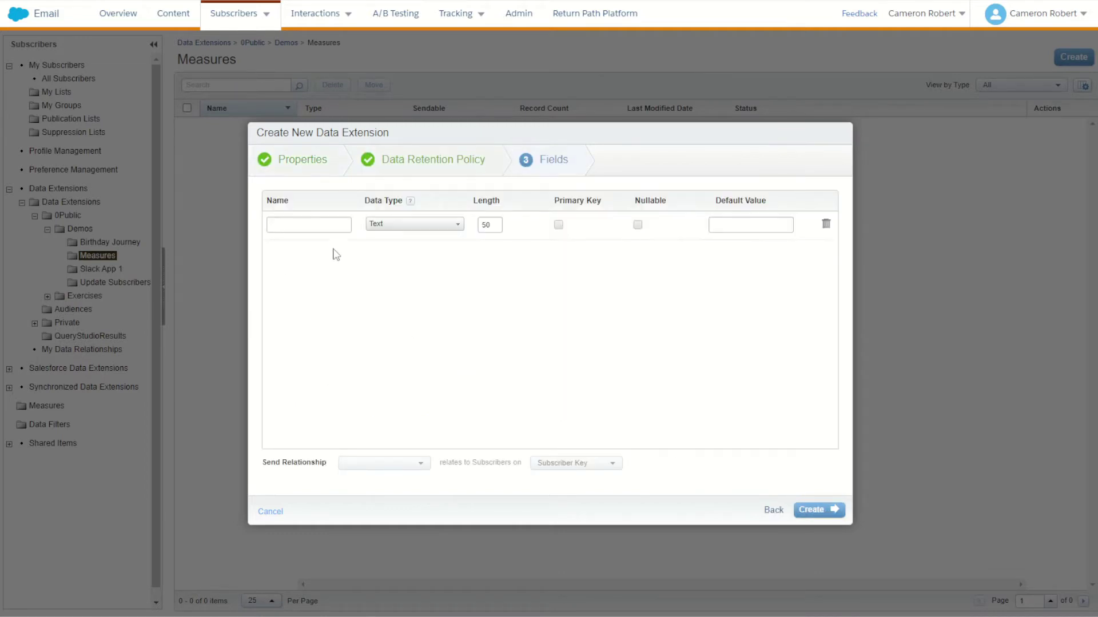
Add a SubscriberKey field with length 150 as the primary key
{"action": "left_click", "coordinate": [323, 224]}
{"action": "type", "text": "SubscriberKey"}
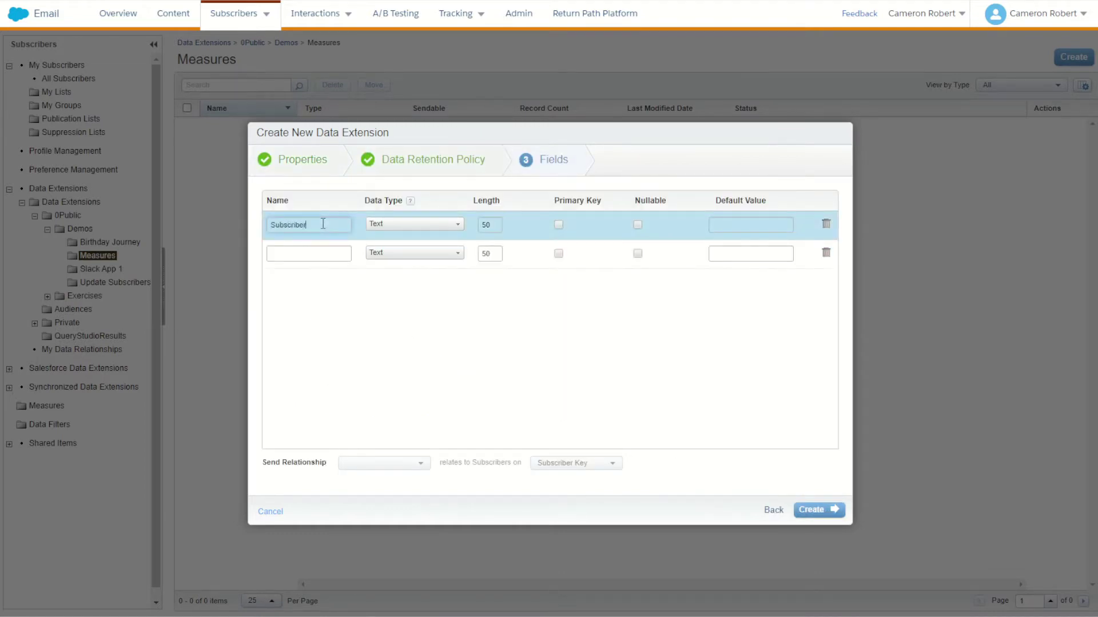
{"action": "left_click", "coordinate": [482, 225]}
{"action": "type", "text": "1"}
{"action": "left_click", "coordinate": [559, 225]}
Add a nullable Number field named Value, remove the empty row, and create the data extension
{"action": "left_click", "coordinate": [321, 256]}
{"action": "type", "text": "Value"}
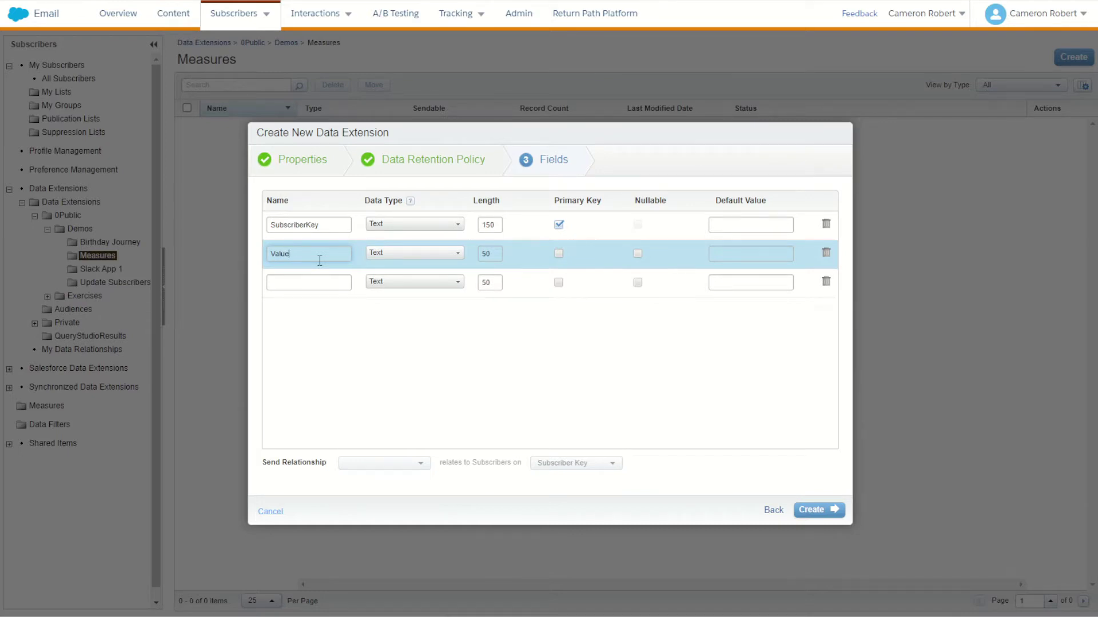
{"action": "left_click", "coordinate": [396, 256]}
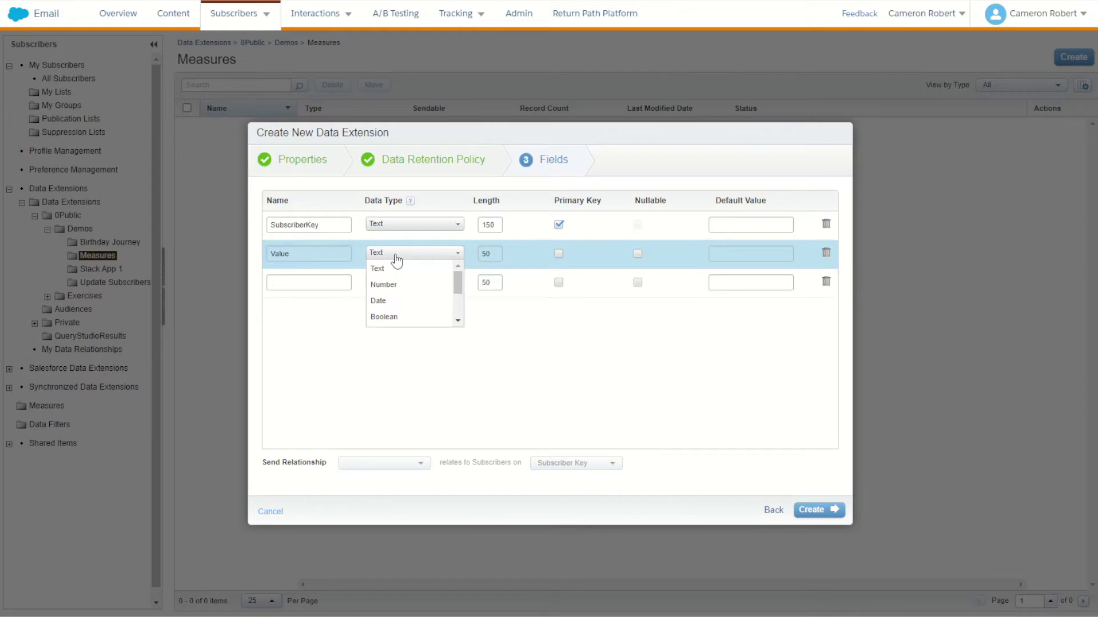
{"action": "left_click", "coordinate": [403, 280]}
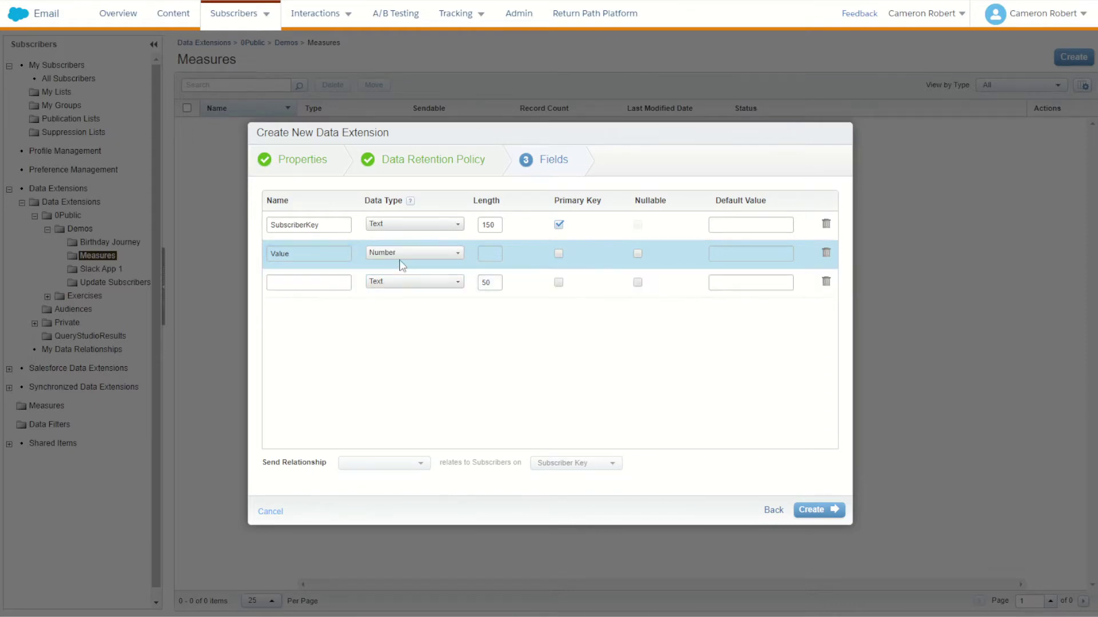
{"action": "left_click", "coordinate": [638, 255]}
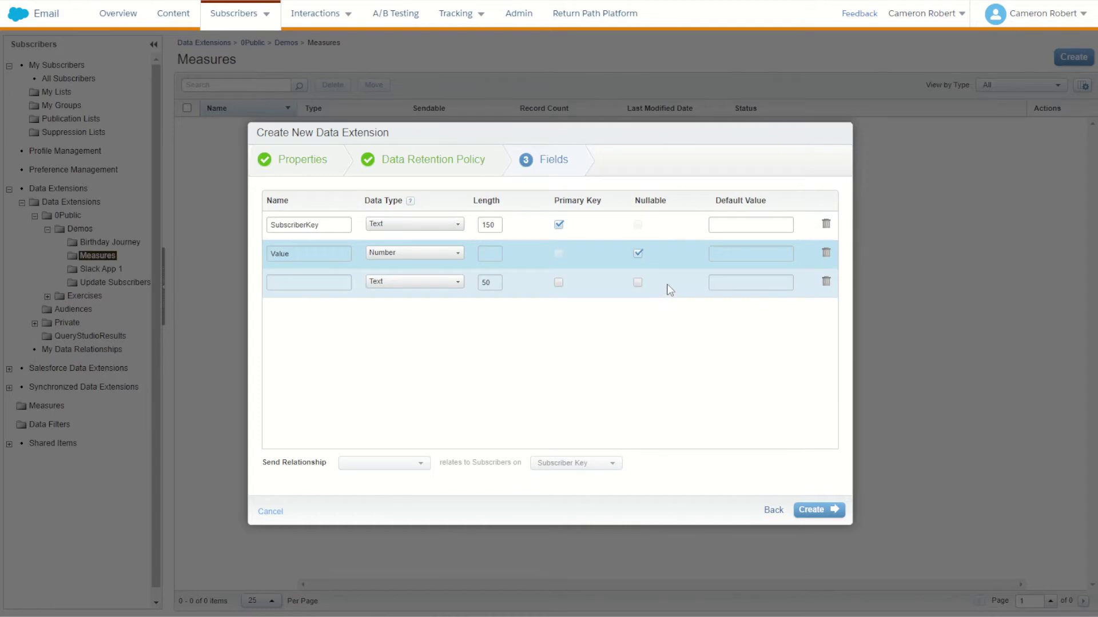
{"action": "left_click", "coordinate": [827, 283]}
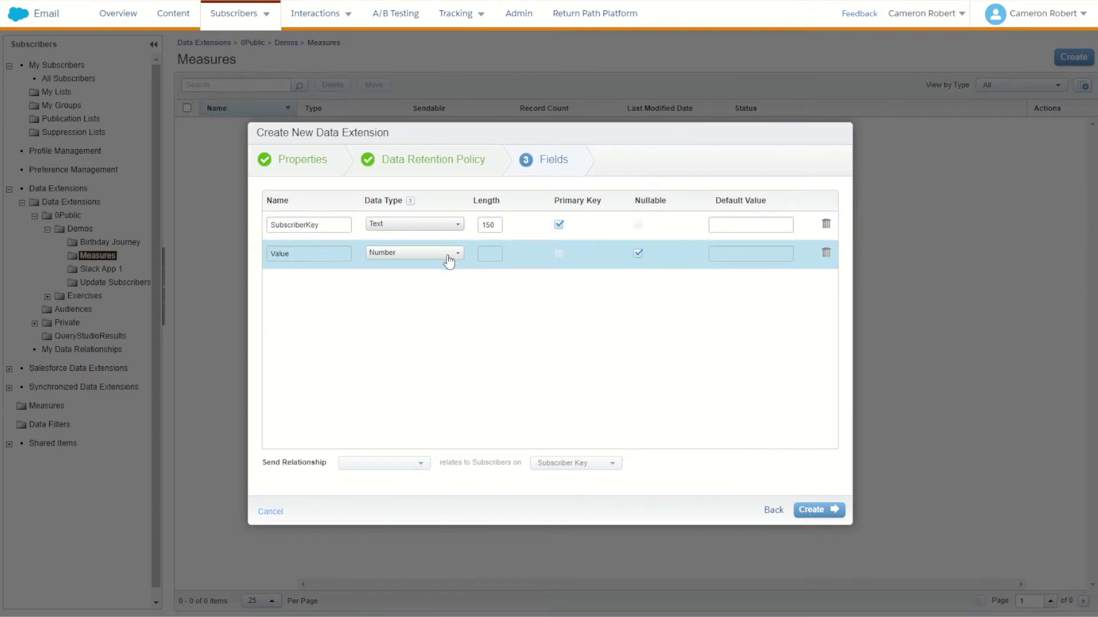
{"action": "left_click", "coordinate": [816, 513]}
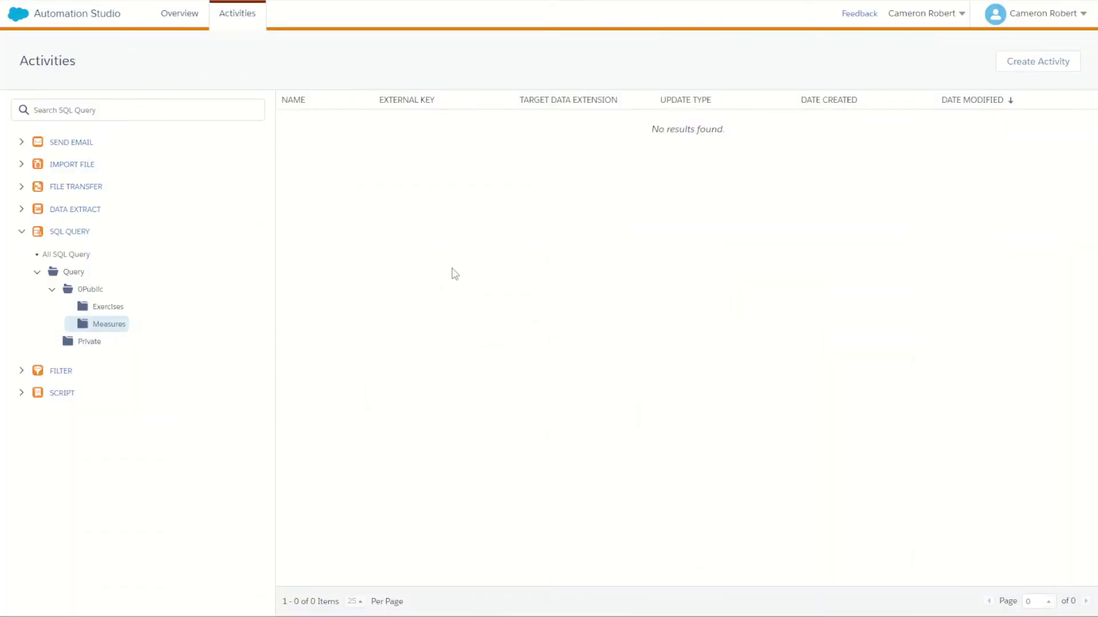
{"action": "mouse_move", "coordinate": [32, 21]}
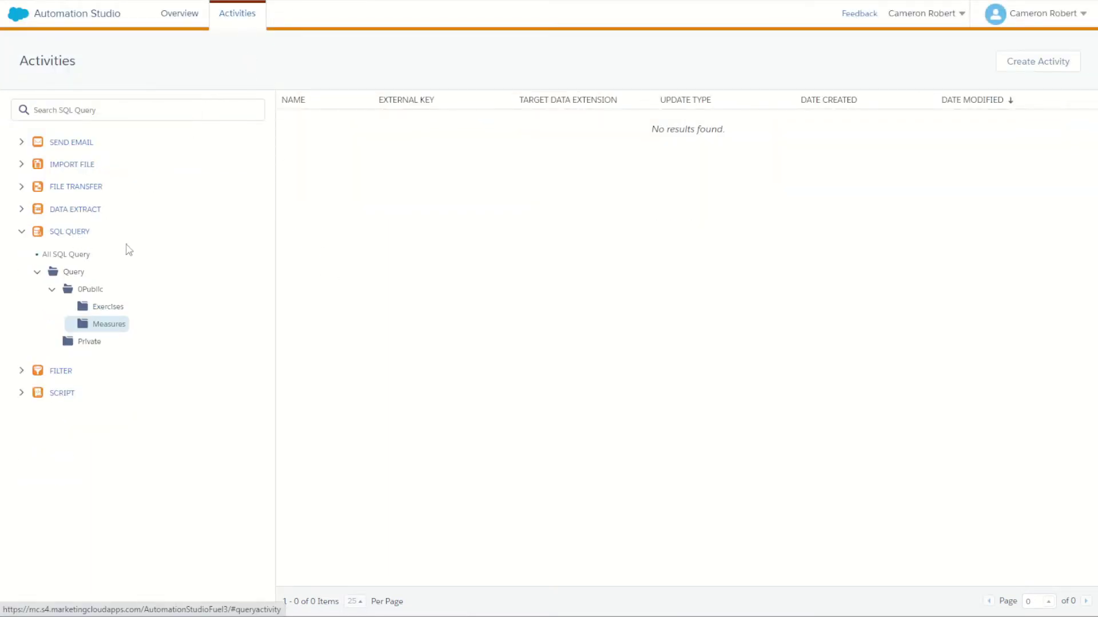
{"action": "mouse_move", "coordinate": [107, 334]}
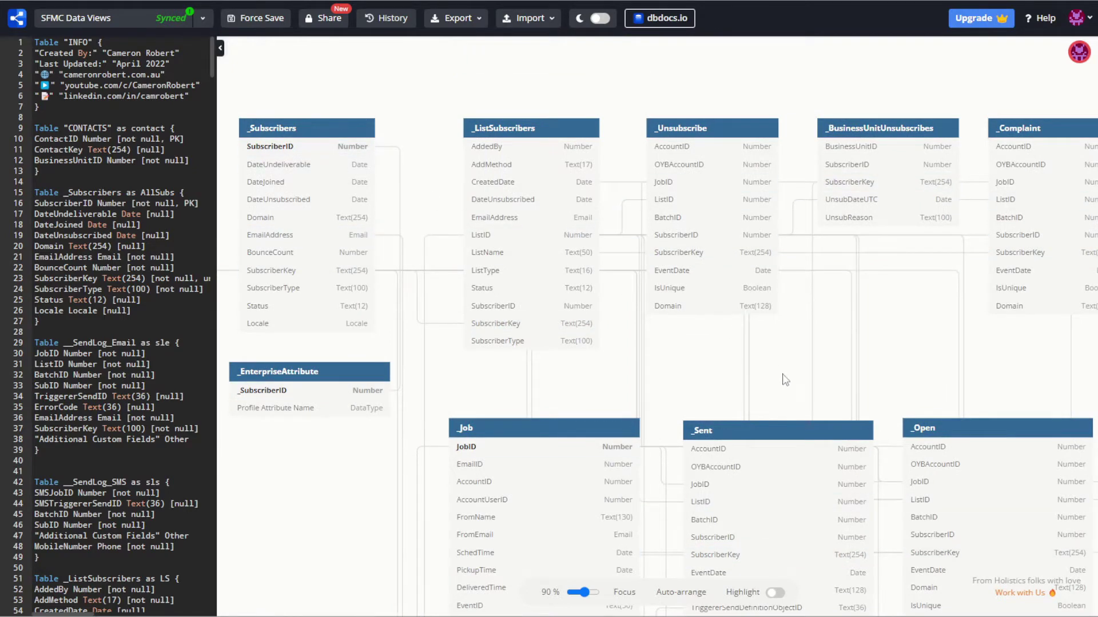
{"action": "left_click_drag", "start_coordinate": [783, 380], "coordinate": [588, 255]}
{"action": "left_click_drag", "start_coordinate": [746, 269], "coordinate": [669, 221]}
{"action": "scroll", "coordinate": [771, 239], "scroll_direction": "down", "scroll_amount": 3}
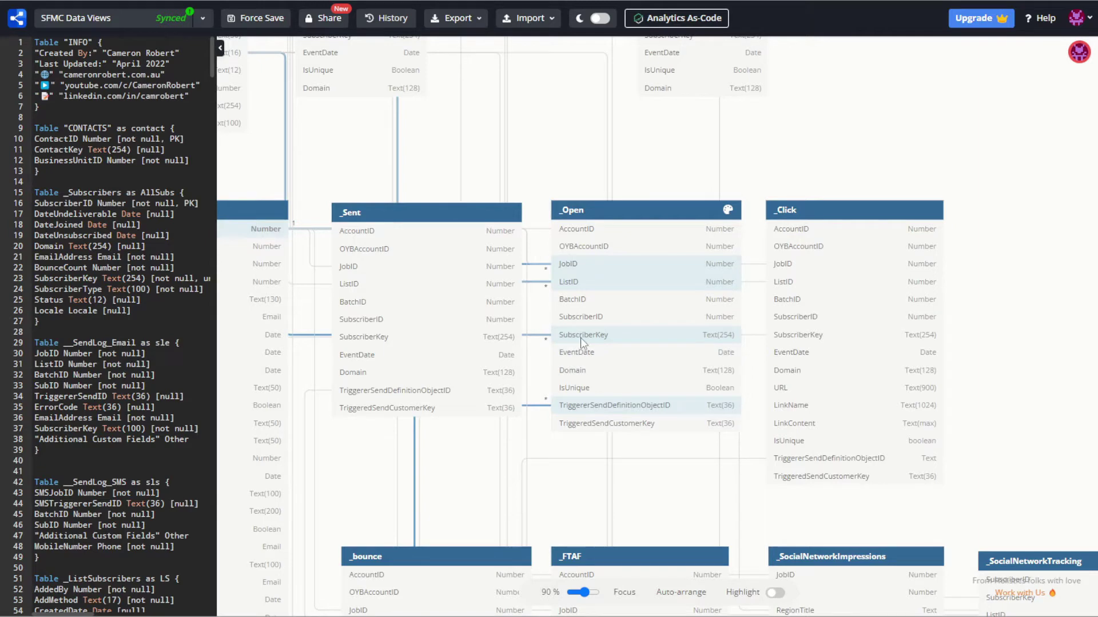
{"action": "left_click_drag", "start_coordinate": [423, 238], "coordinate": [870, 353]}
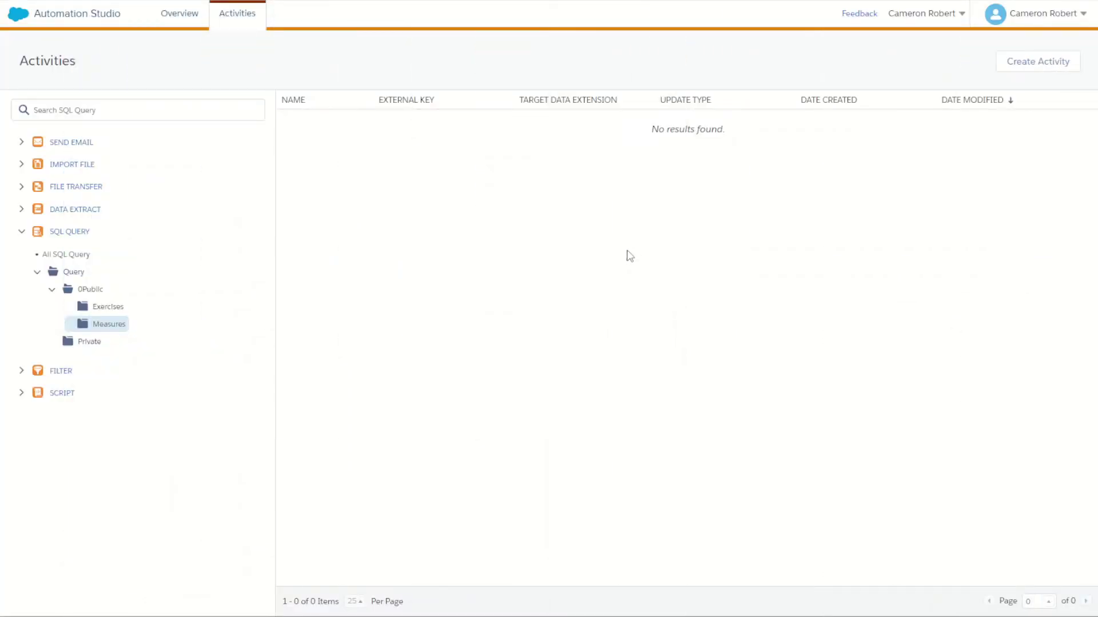
Start a new SQL Query activity named 'Total Unique Opens Last 30 Dayts'
{"action": "left_click", "coordinate": [1017, 66]}
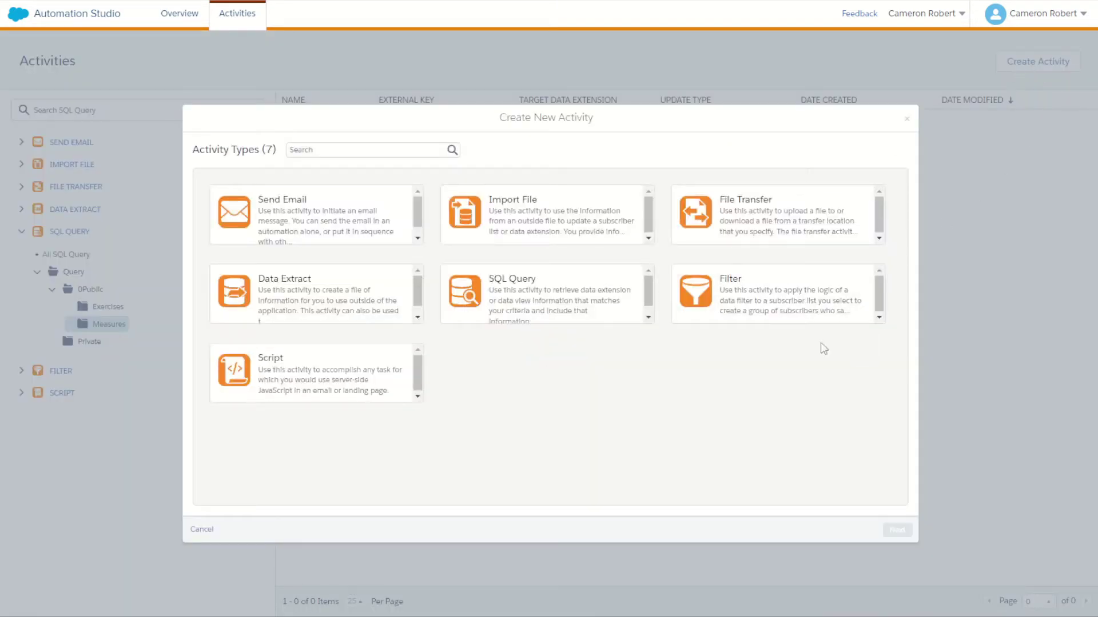
{"action": "left_click", "coordinate": [559, 296]}
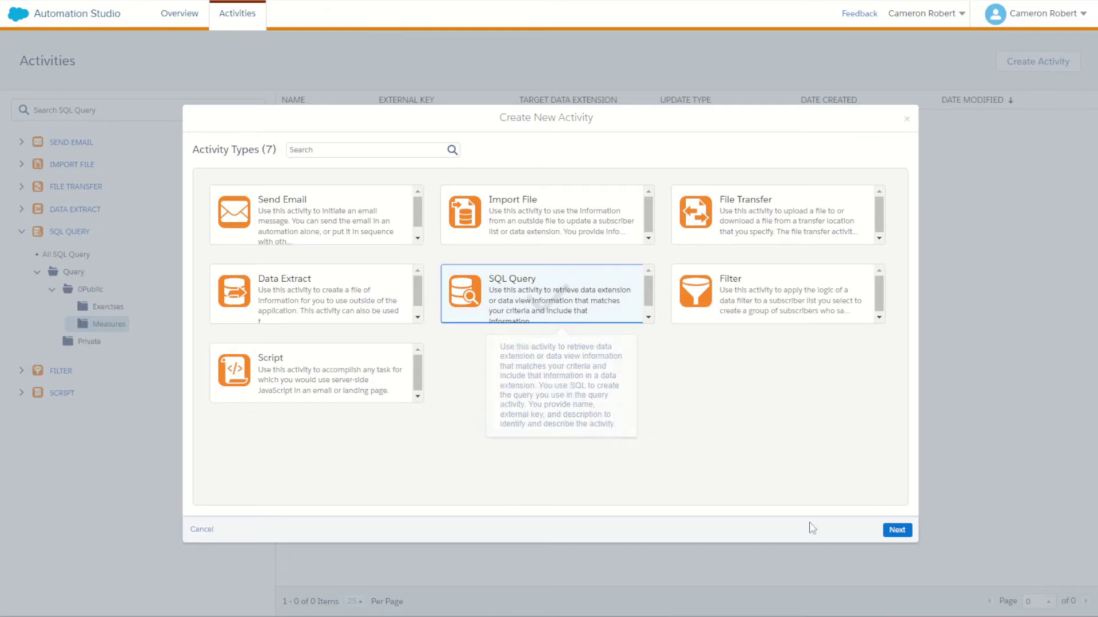
{"action": "left_click", "coordinate": [897, 530]}
{"action": "left_click", "coordinate": [455, 175]}
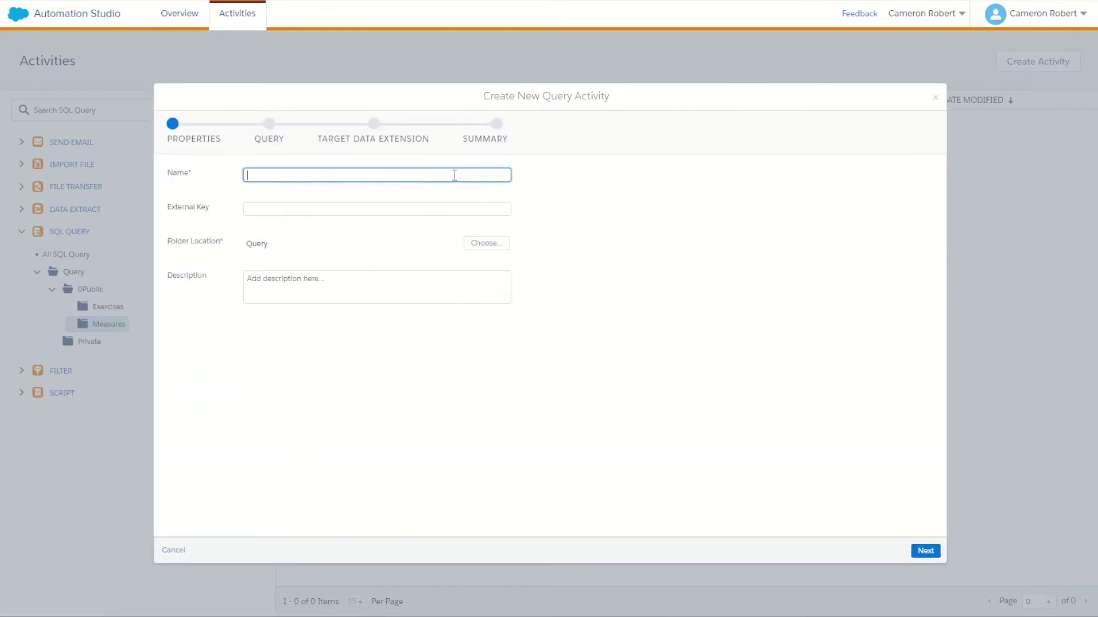
{"action": "type", "text": "Total Unique Opens Last 30 Dayts"}
File the query activity in the 0Public > Measures folder and advance to the Query step
{"action": "left_click", "coordinate": [487, 244]}
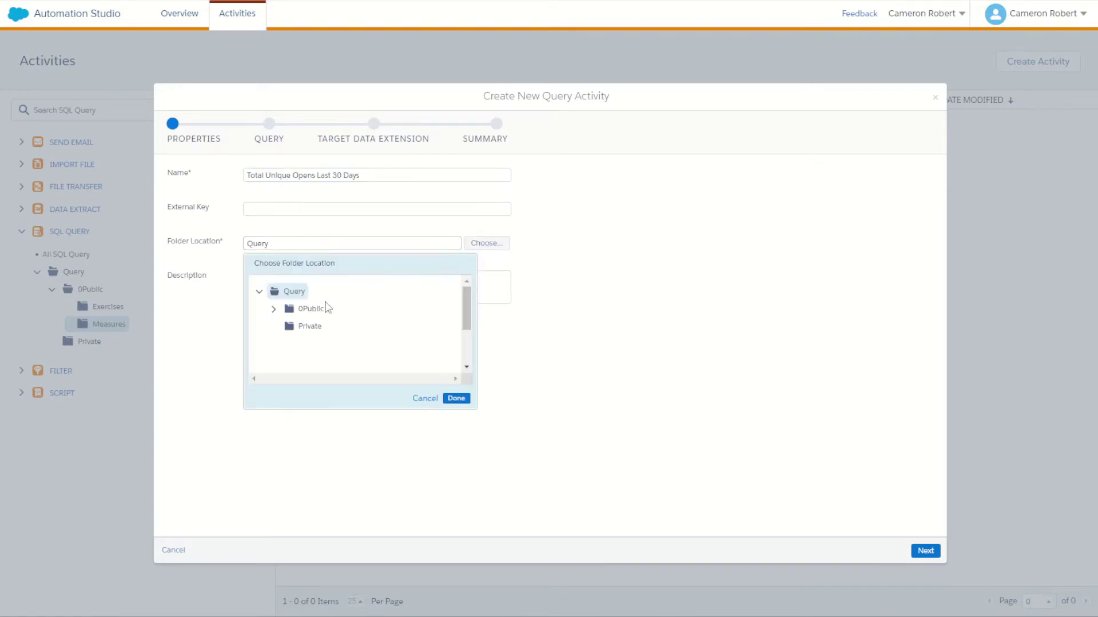
{"action": "left_click", "coordinate": [329, 343]}
{"action": "left_click", "coordinate": [456, 398]}
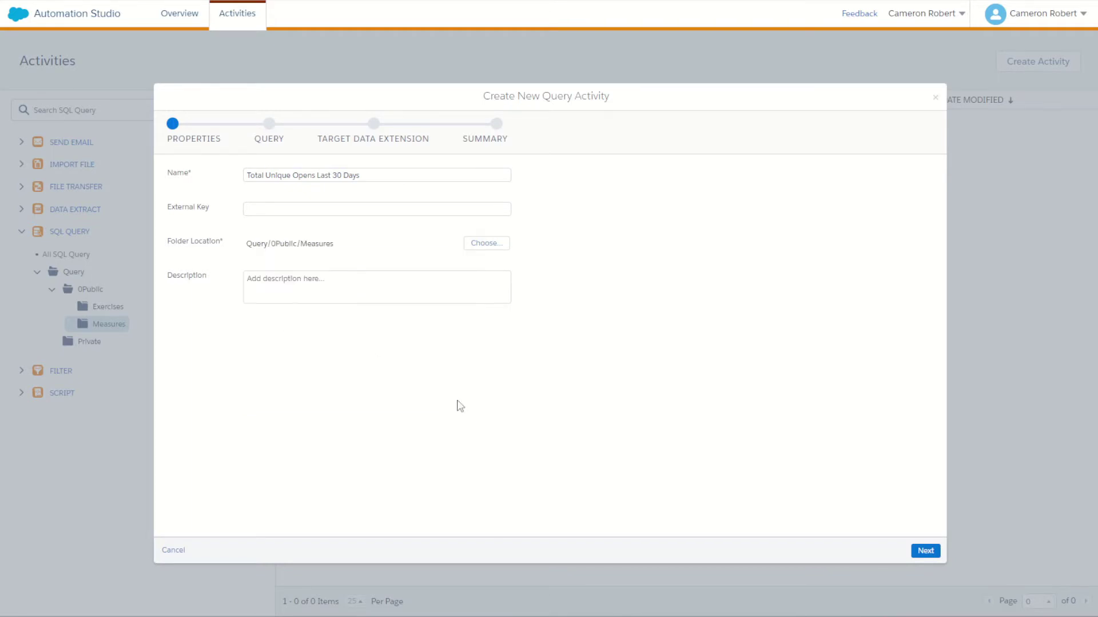
{"action": "left_click", "coordinate": [924, 551]}
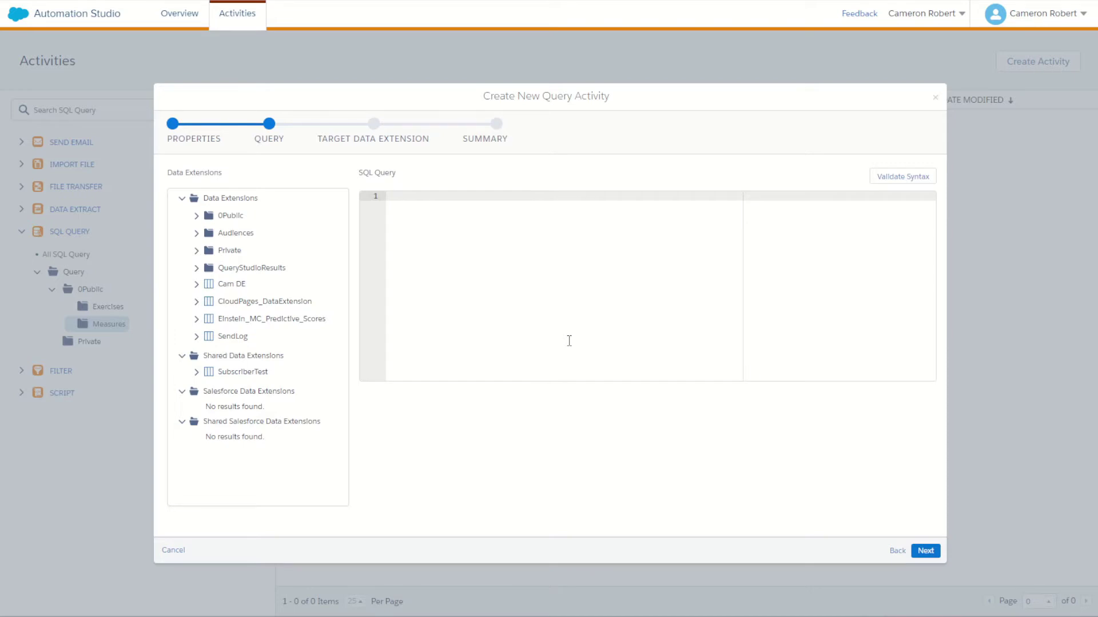
Drag the Results data extension from 0Public > Demos > Measures into the SQL editor
{"action": "left_click", "coordinate": [525, 324]}
{"action": "left_click", "coordinate": [196, 216]}
{"action": "left_click", "coordinate": [211, 234]}
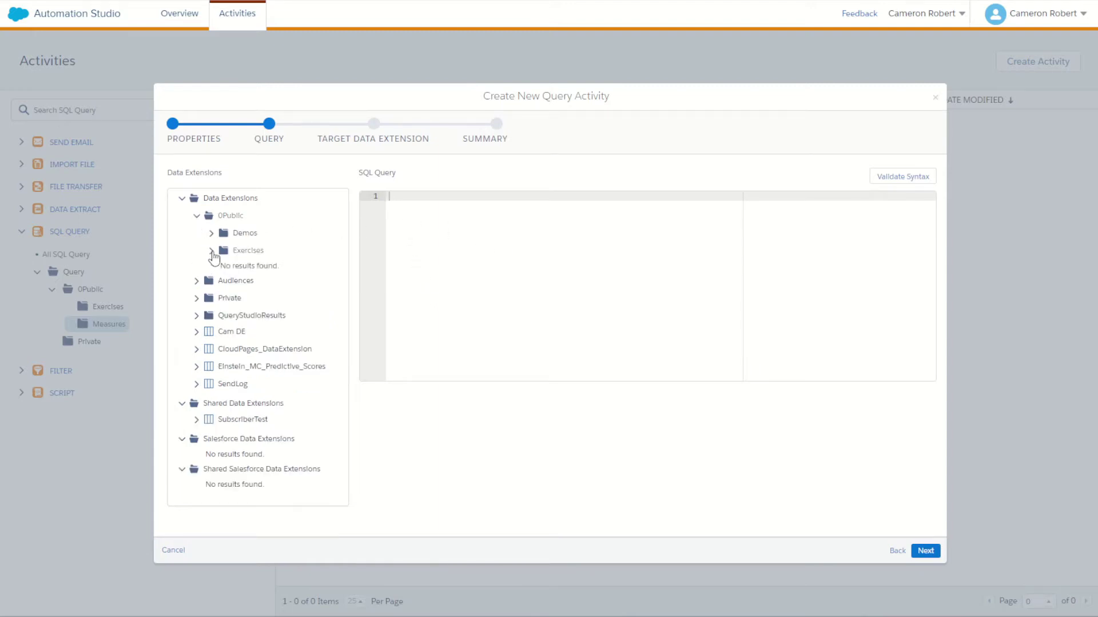
{"action": "left_click", "coordinate": [226, 269]}
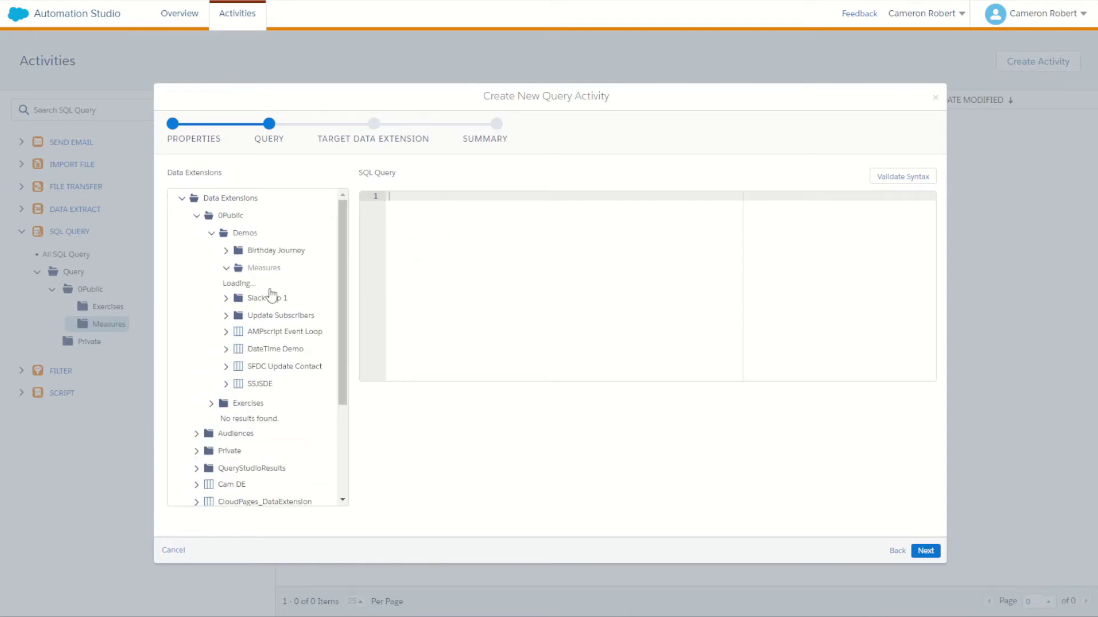
{"action": "left_click_drag", "start_coordinate": [269, 284], "coordinate": [491, 260]}
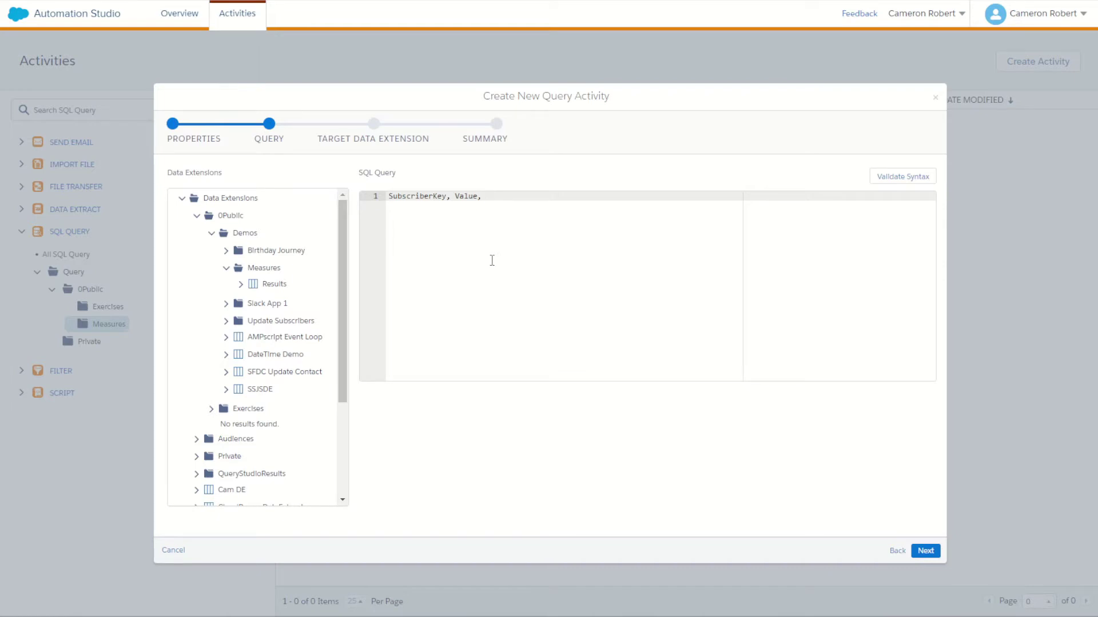
Put SubscriberKey and Value on separate lines, adding SELECT above and 'FROM _Subscriber' below
{"action": "left_click", "coordinate": [446, 197]}
{"action": "key", "text": "Return"}
{"action": "key", "text": "Up"}
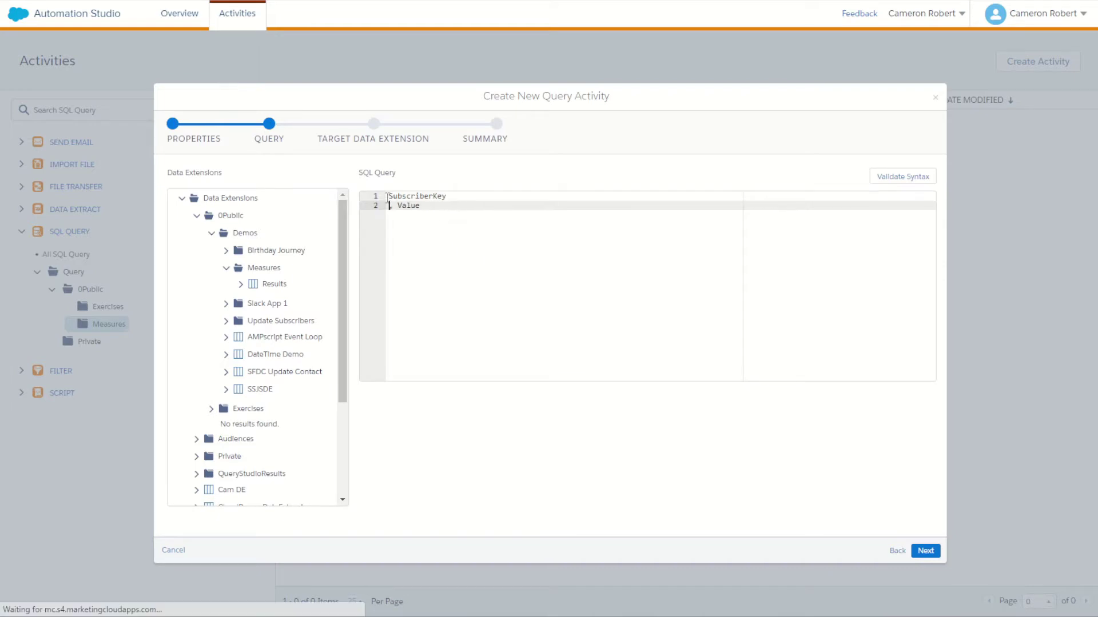
{"action": "key", "text": "Return"}
{"action": "left_click", "coordinate": [417, 196]}
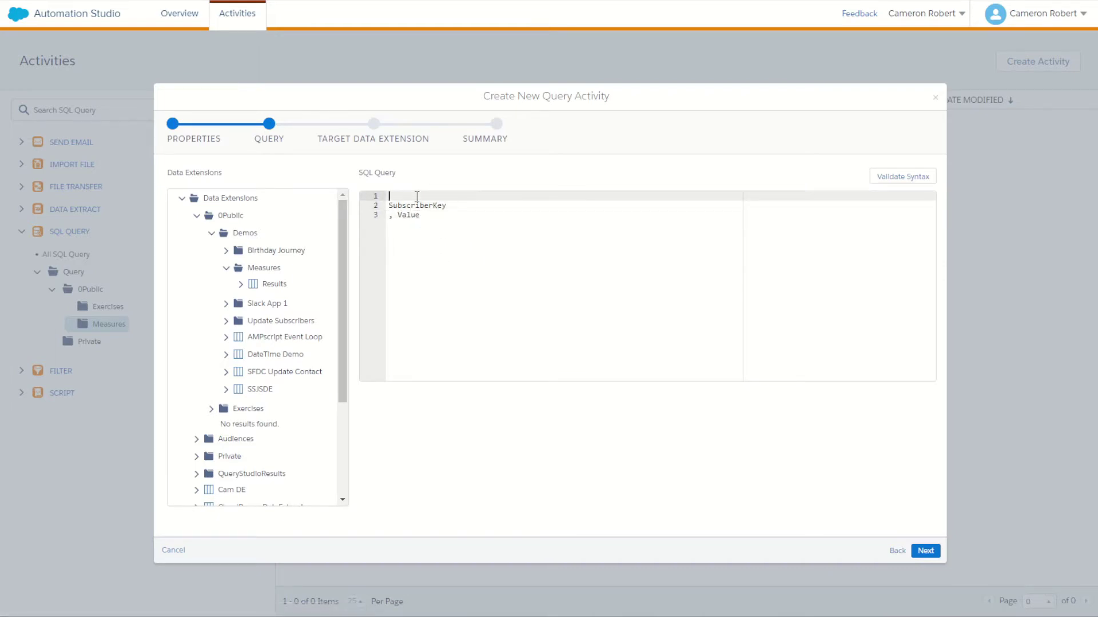
{"action": "type", "text": "SELEC"}
{"action": "left_click", "coordinate": [499, 225]}
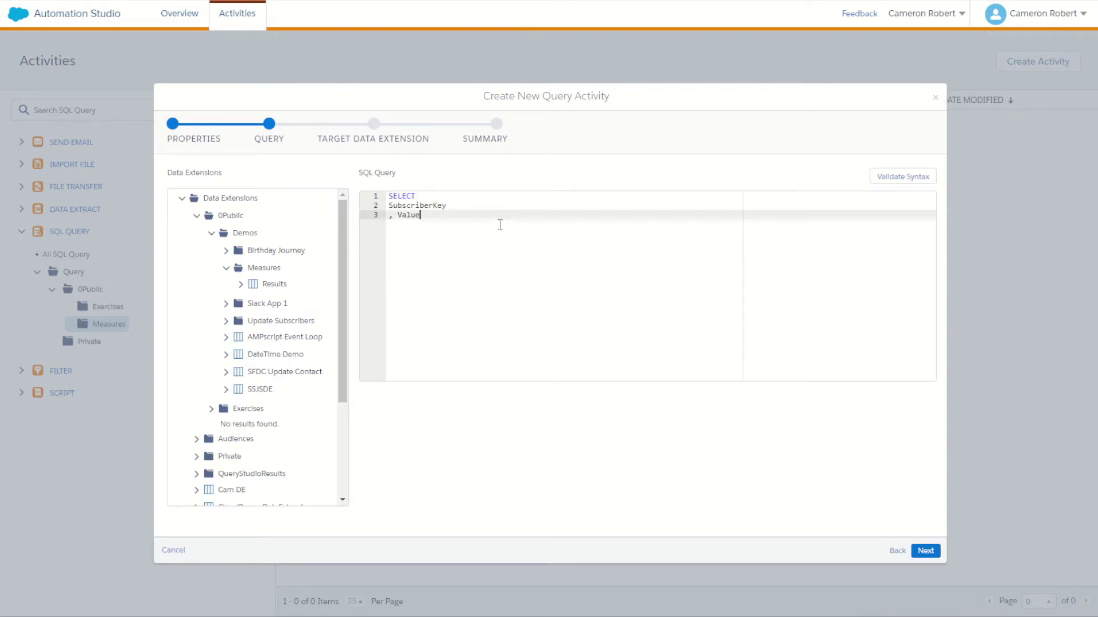
{"action": "key", "text": "Return"}
{"action": "type", "text": "FROM"}
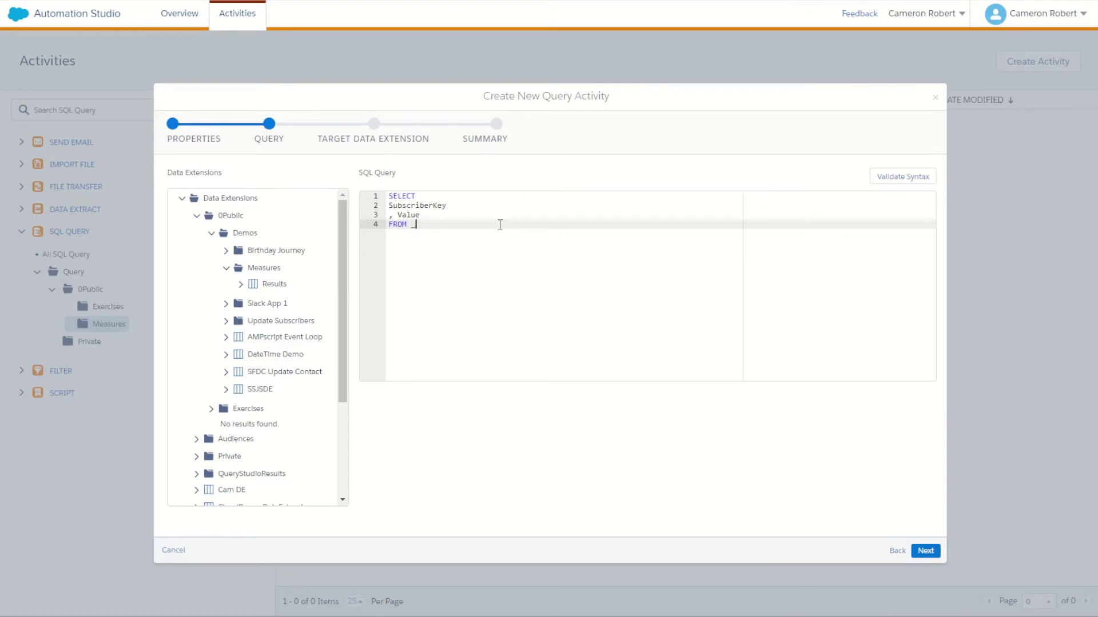
{"action": "type", "text": " _Subscriber"}
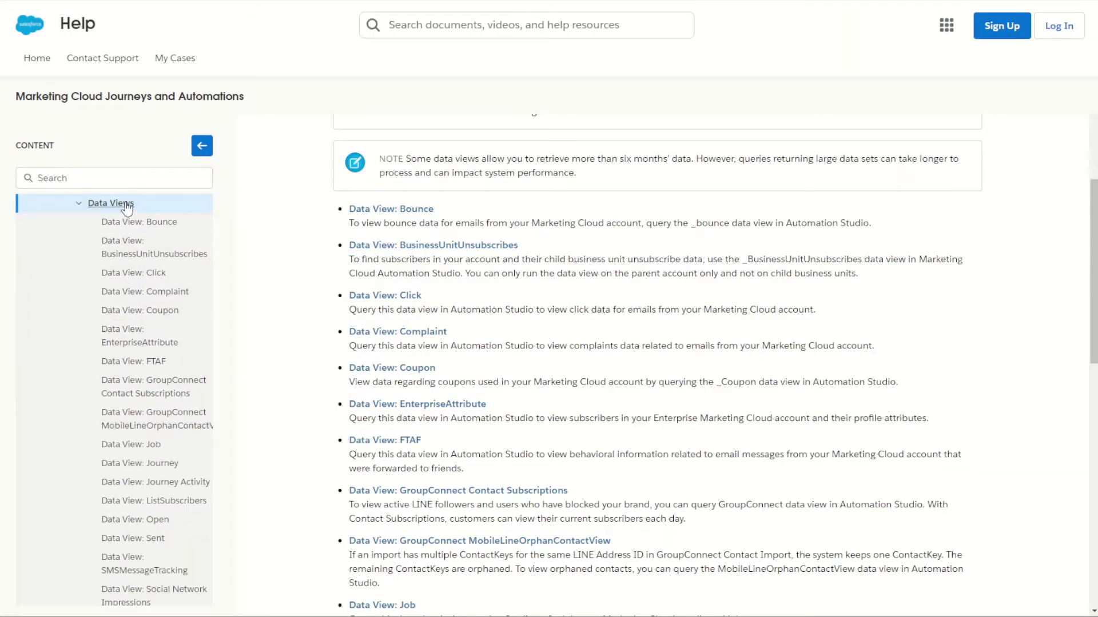
Open Data View: Subscribers and highlight the _Subscribers name and the Enterprise-level-only note
{"action": "scroll", "coordinate": [160, 349], "scroll_direction": "down", "scroll_amount": 4}
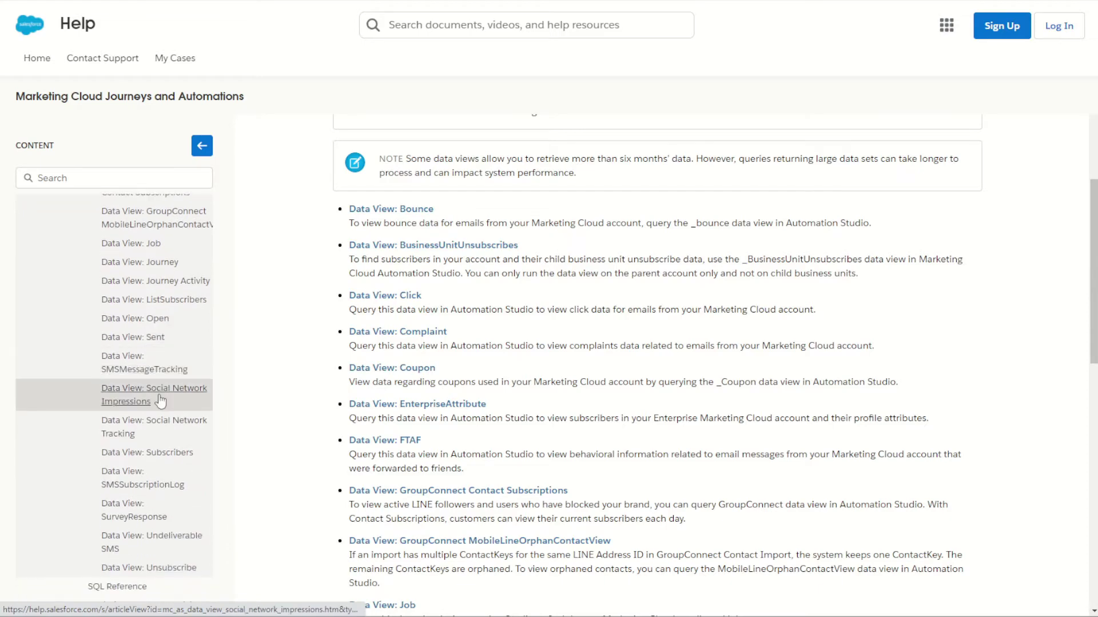
{"action": "left_click", "coordinate": [172, 455]}
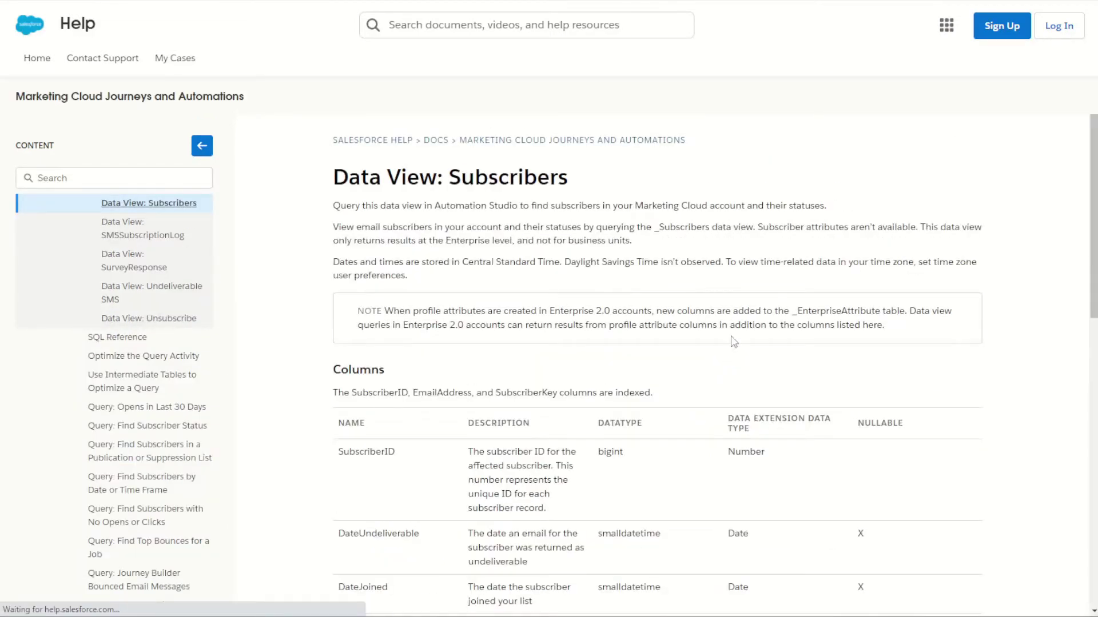
{"action": "left_click_drag", "start_coordinate": [655, 228], "coordinate": [710, 229]}
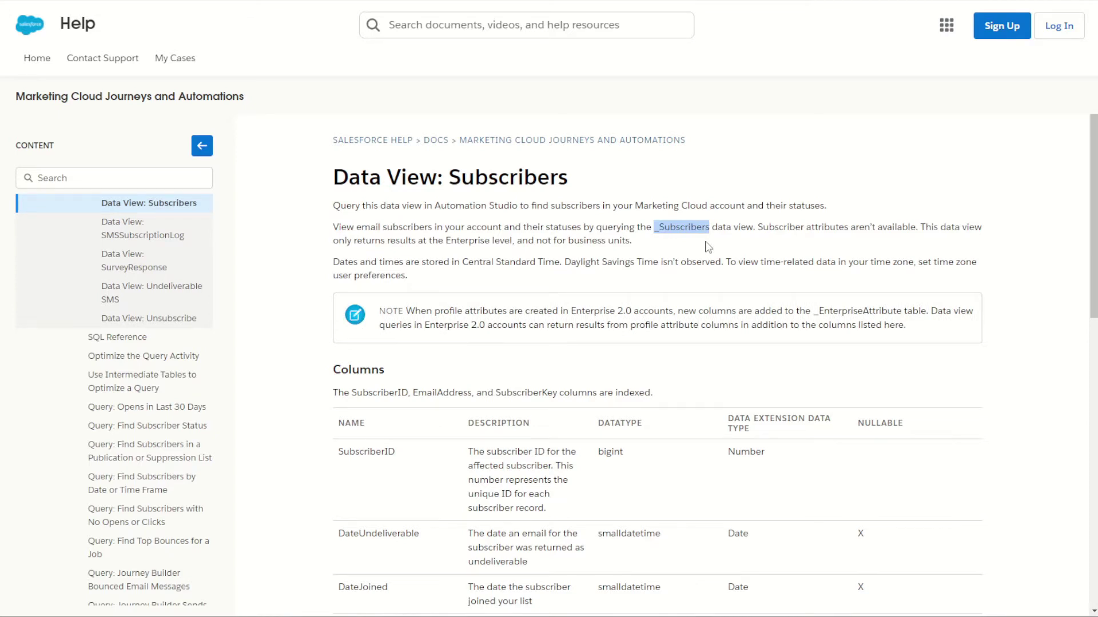
{"action": "left_click_drag", "start_coordinate": [434, 237], "coordinate": [619, 241]}
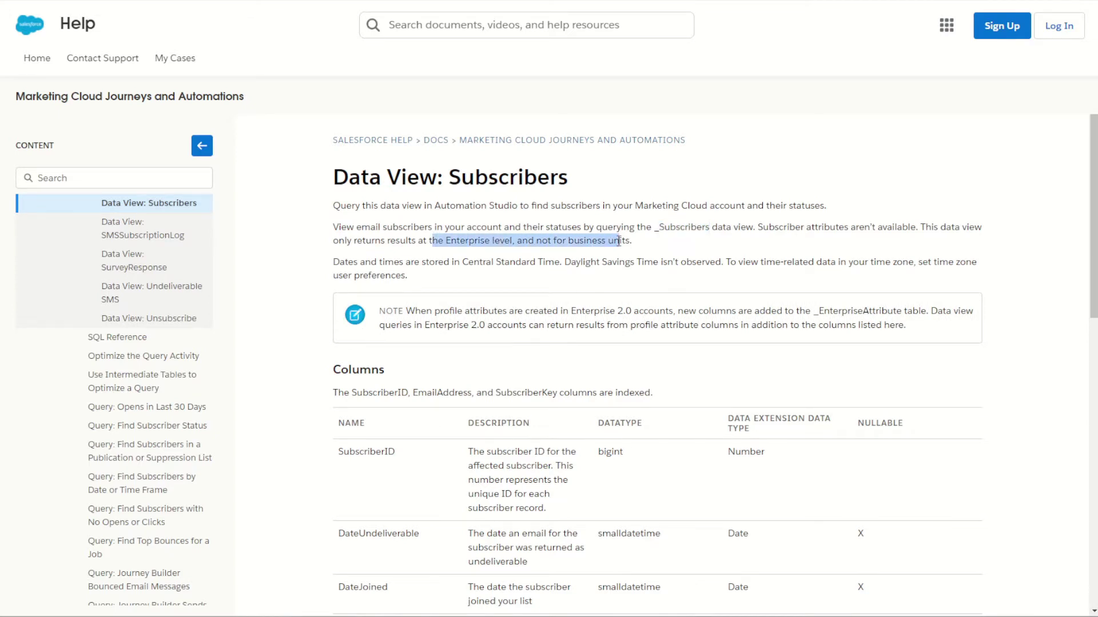
{"action": "left_click", "coordinate": [622, 277]}
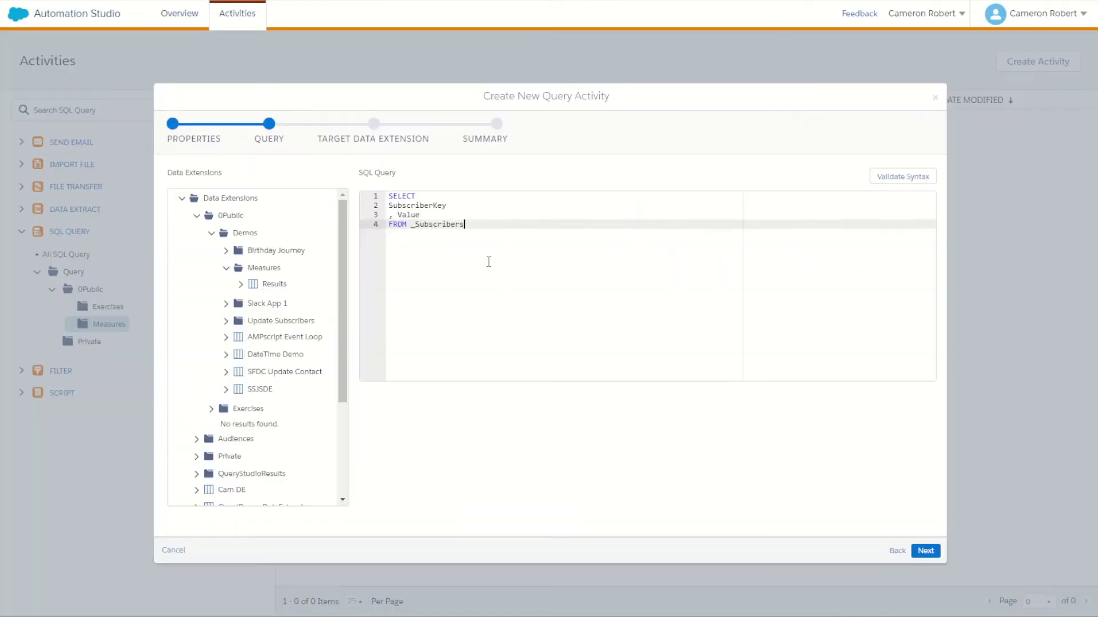
Review the query's SubscriberKey and Value columns and its _Subscribers source, line by line
{"action": "left_click", "coordinate": [416, 205]}
{"action": "left_click", "coordinate": [406, 215]}
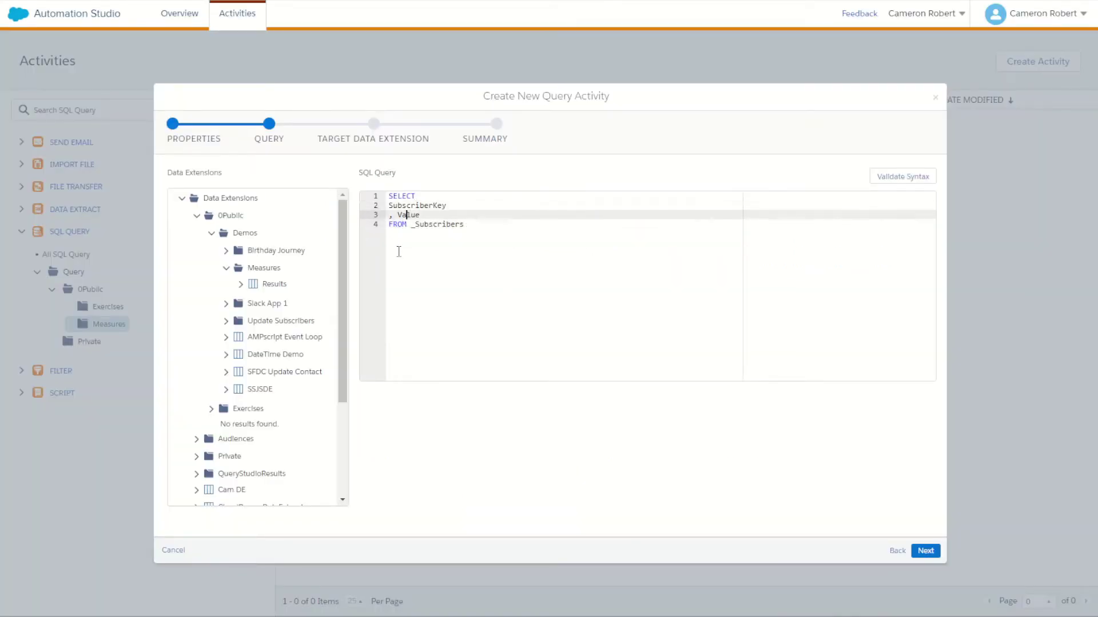
{"action": "left_click", "coordinate": [391, 205]}
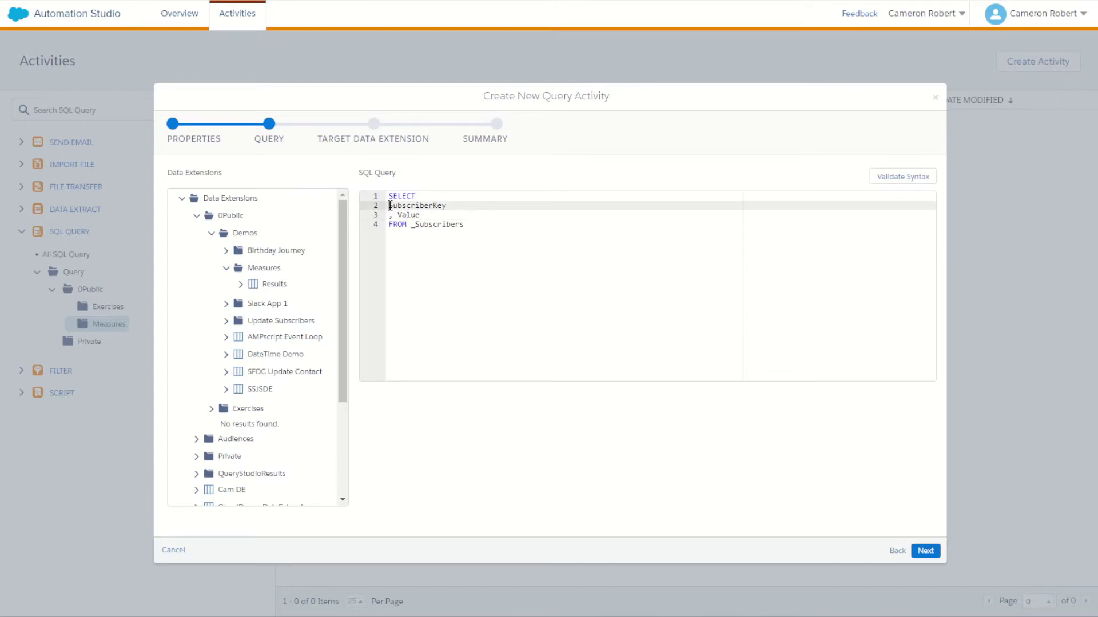
{"action": "left_click", "coordinate": [444, 226]}
{"action": "left_click_drag", "start_coordinate": [406, 214], "coordinate": [422, 215]}
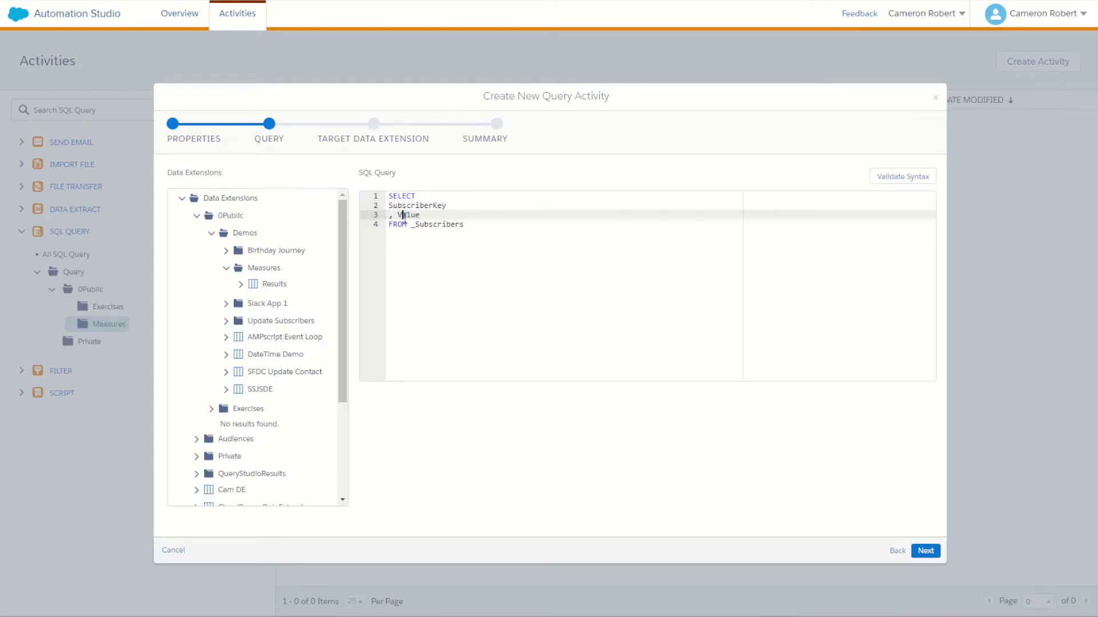
{"action": "left_click", "coordinate": [560, 226]}
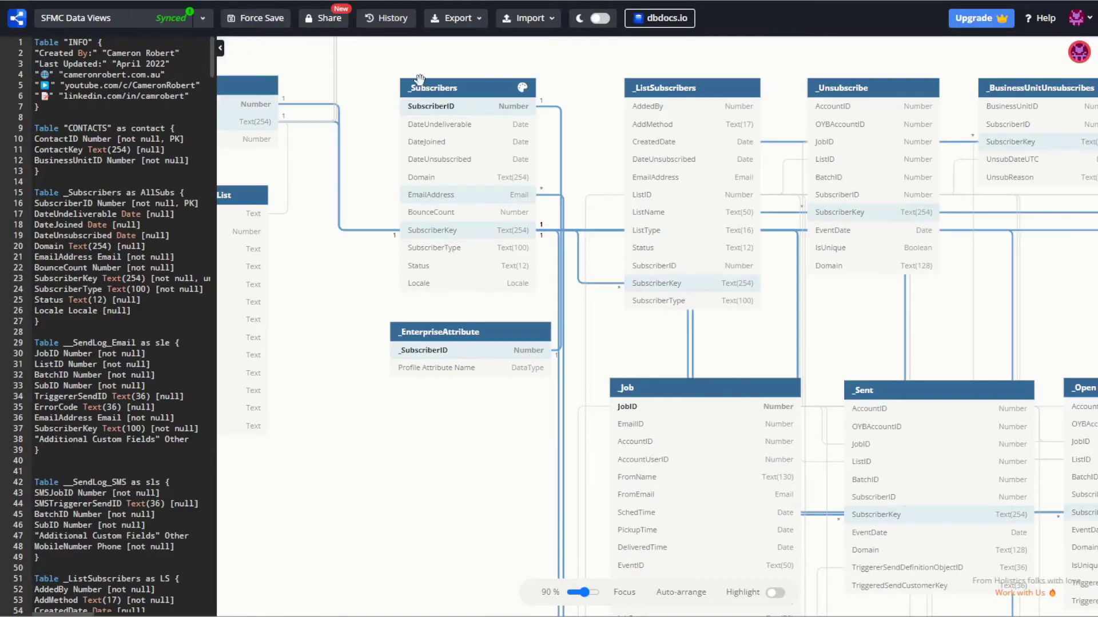
Pan the SFMC Data Views diagram to show the _Job, _Sent, _Open and _Click tables
{"action": "left_click_drag", "start_coordinate": [866, 347], "coordinate": [512, 211]}
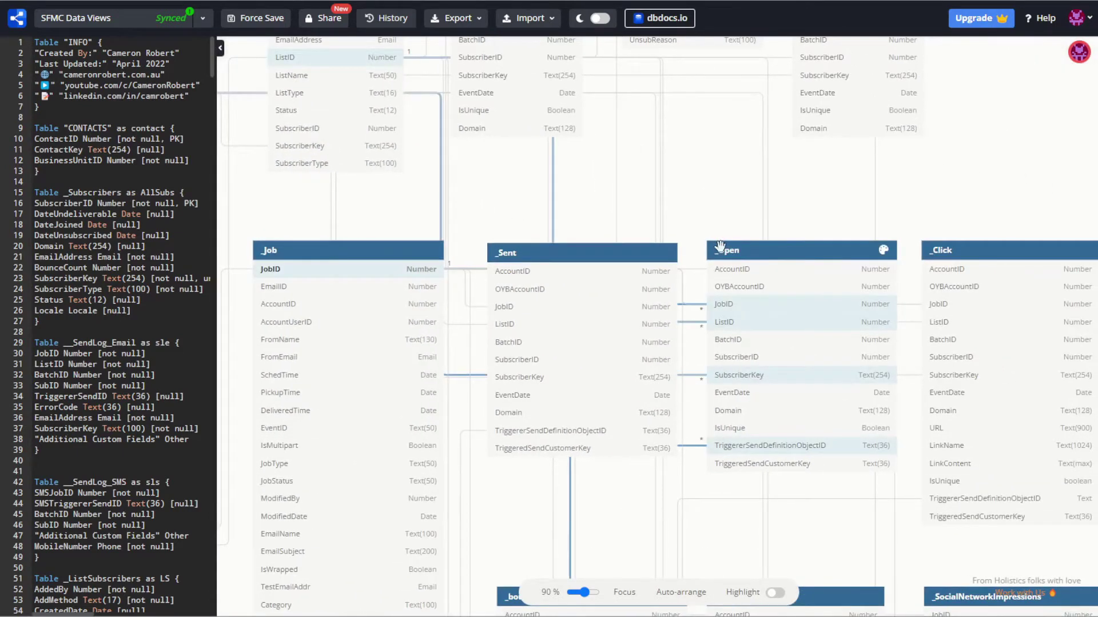